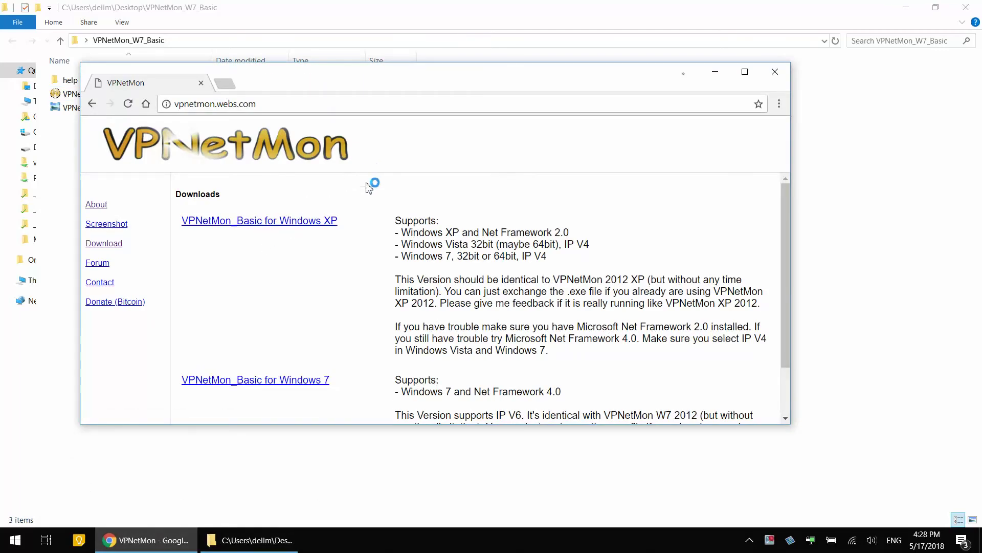
Reposition the browser on the VPNetMon downloads page and glance at the VPN client's tray menu.
left_click_drag(434, 87, 476, 107)
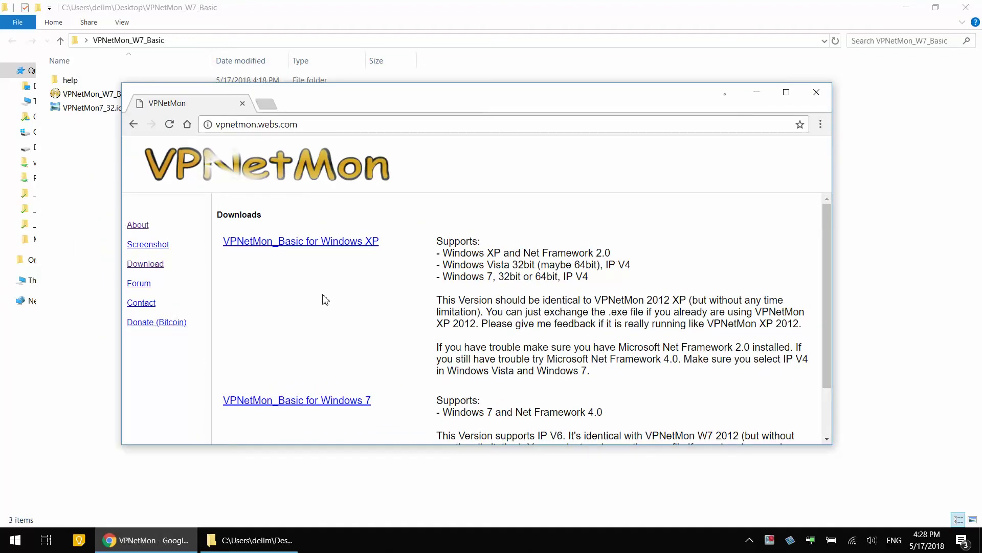
left_click_drag(436, 102, 404, 92)
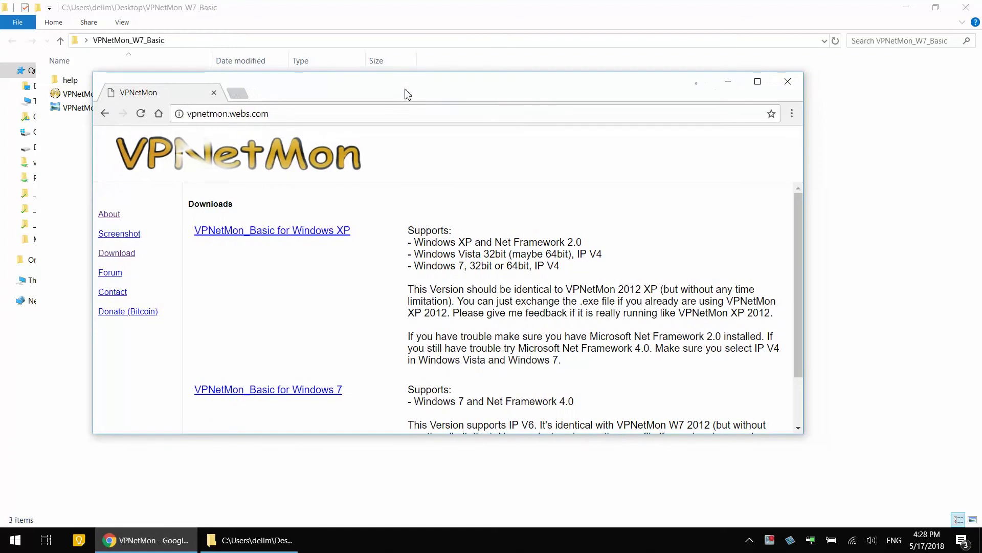
scroll(487, 329, "down", 1)
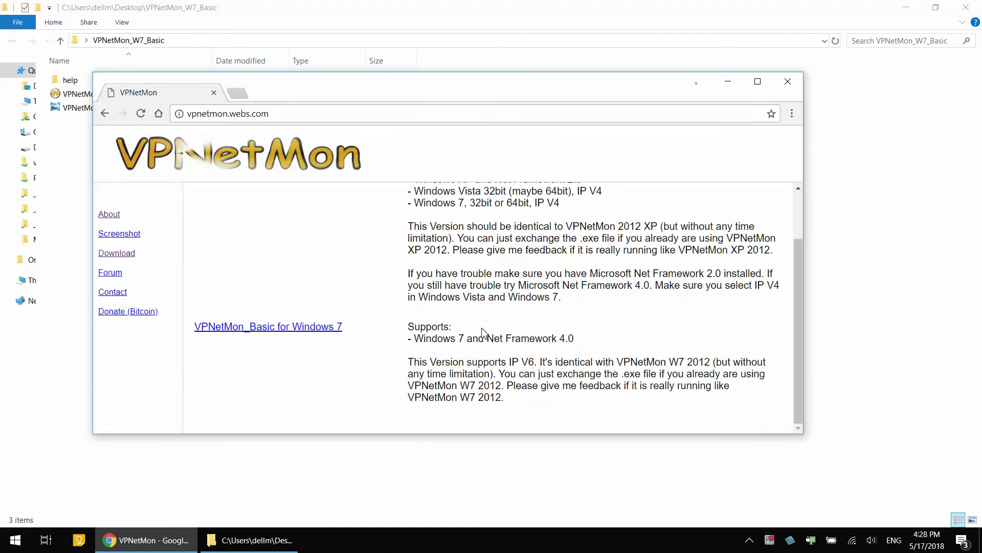
scroll(483, 332, "up", 1)
right_click(810, 541)
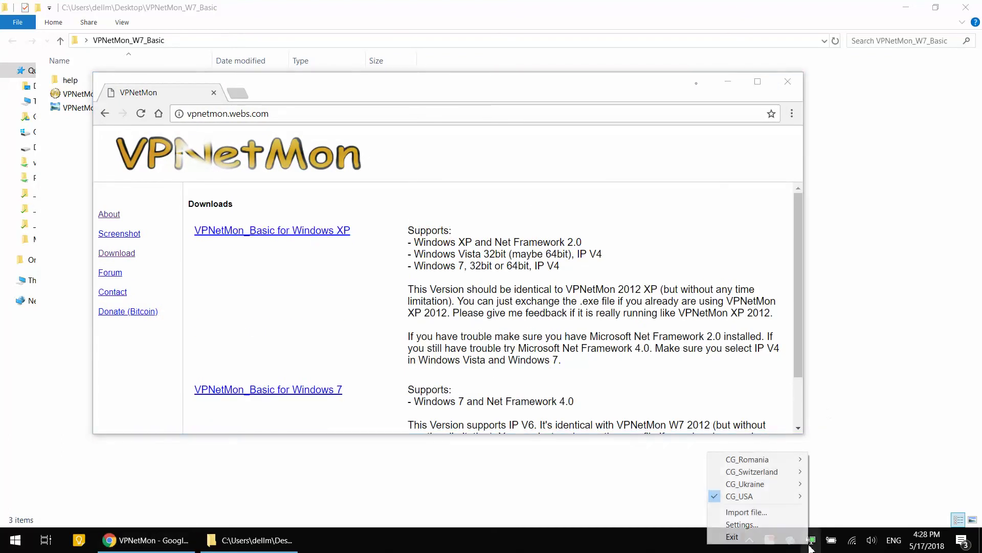
left_click(612, 481)
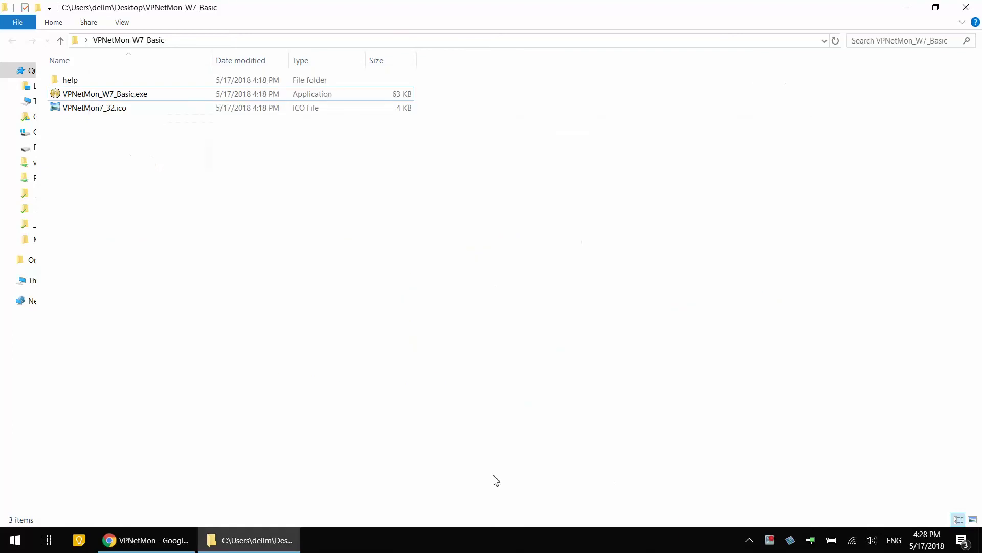
Revisit the VPNetMon News and Downloads pages, then minimize Chrome to reveal the VPNetMon_W7_Basic folder.
left_click(149, 540)
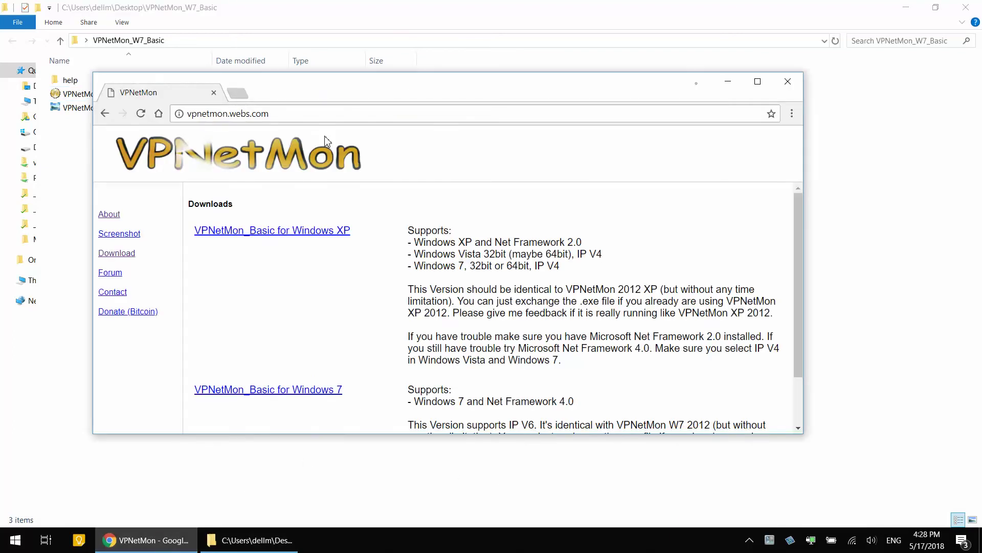
left_click_drag(288, 104, 346, 105)
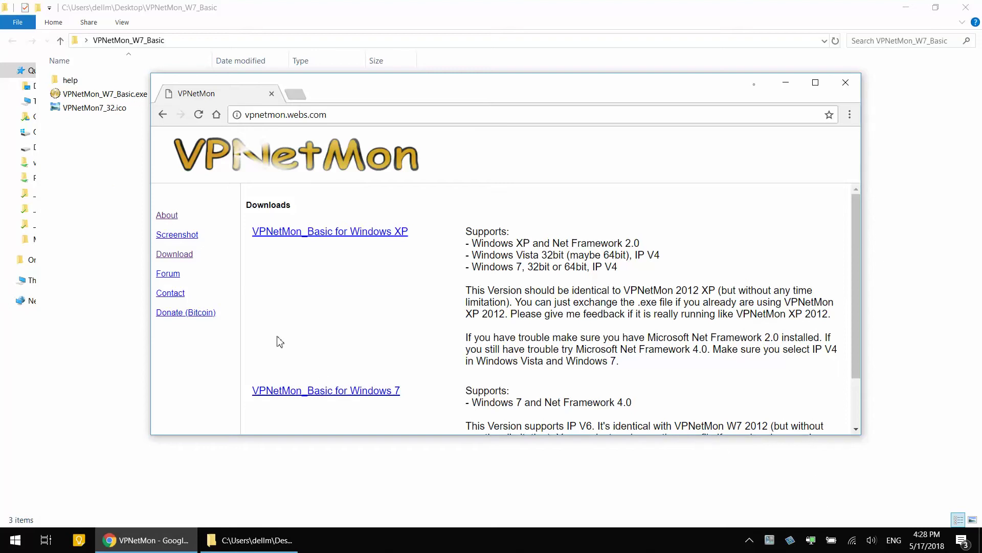
left_click_drag(349, 91, 299, 103)
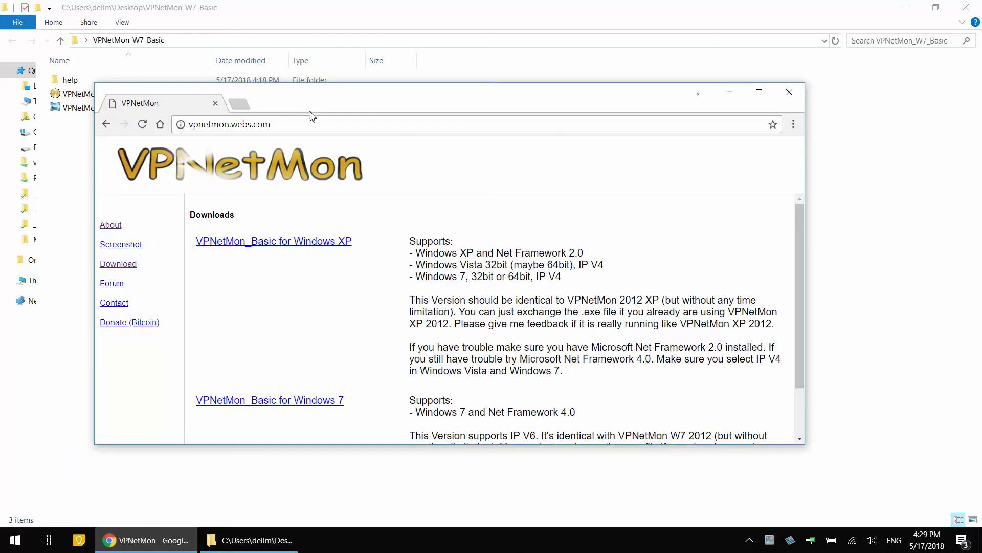
left_click(107, 126)
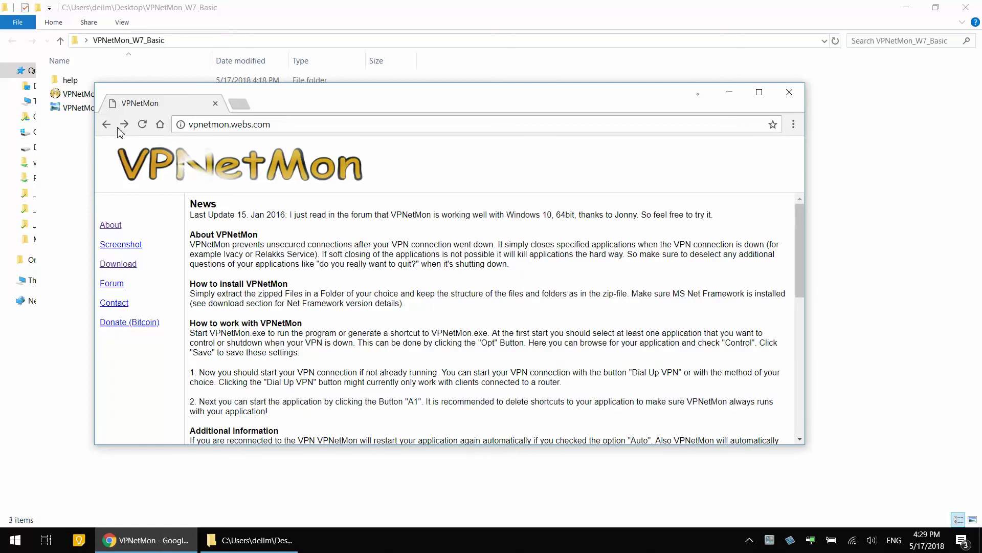
left_click(118, 270)
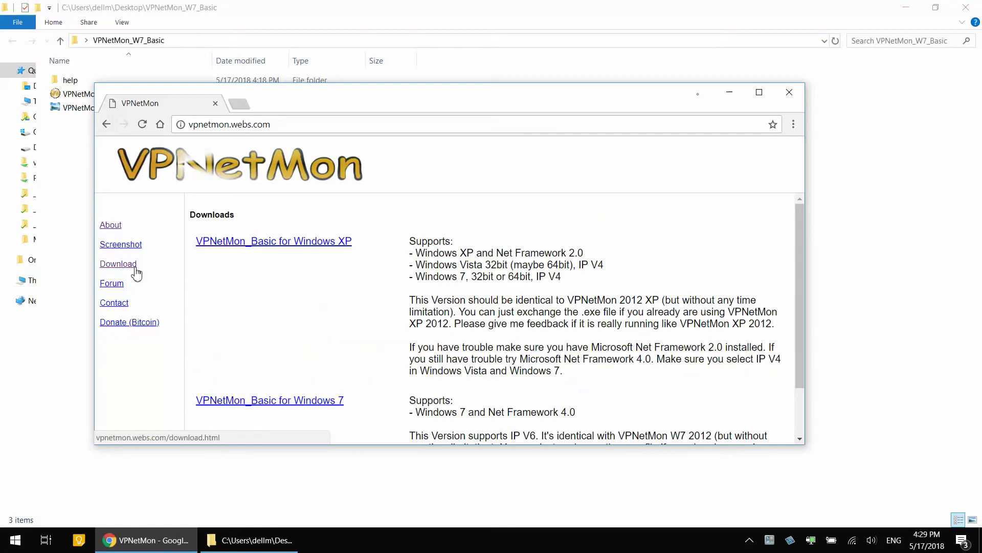
scroll(254, 300, "down", 1)
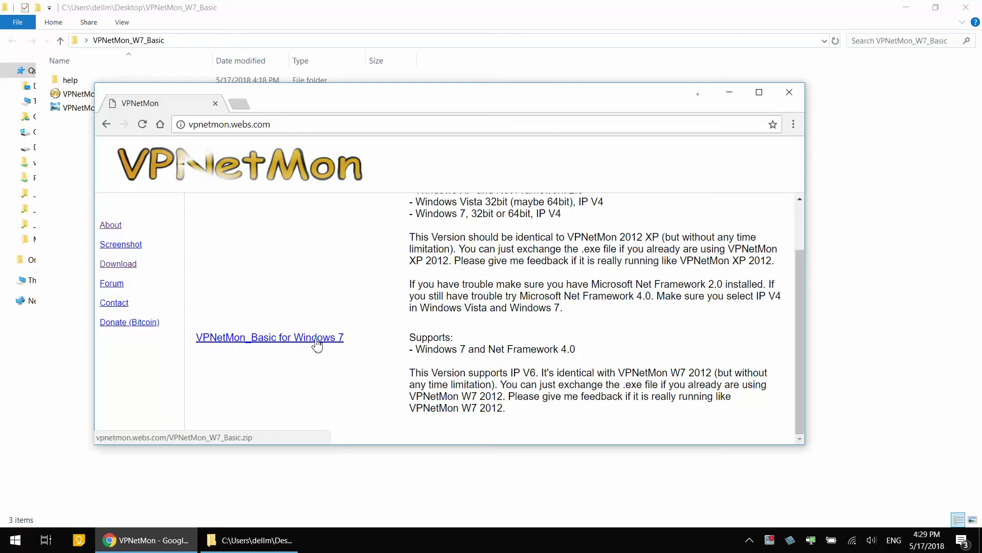
left_click(730, 96)
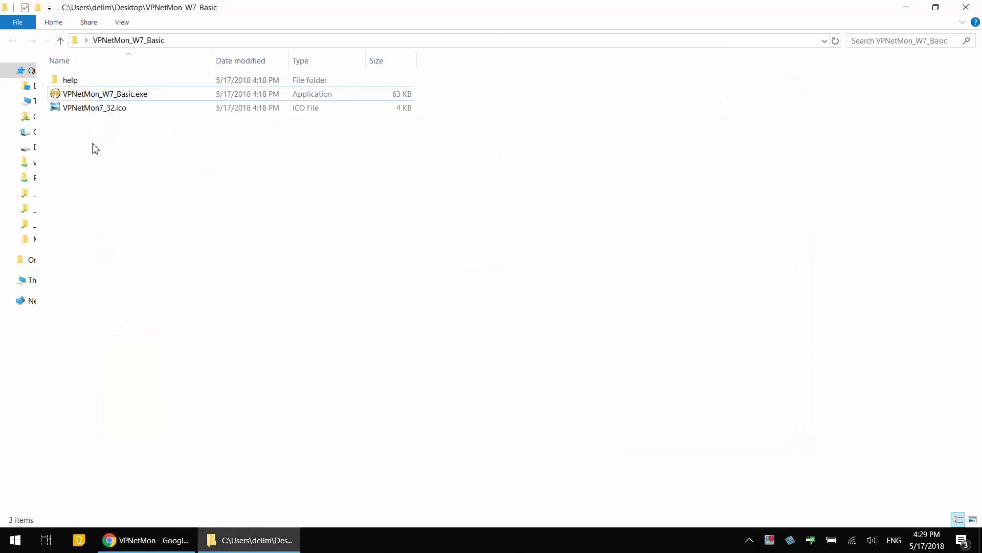
Launch VPNetMon_W7_Basic.exe and center its window showing VPN down.
mouse_move(97, 124)
left_mouse_down()
mouse_move(88, 79)
mouse_move(76, 88)
mouse_move(92, 129)
left_mouse_up()
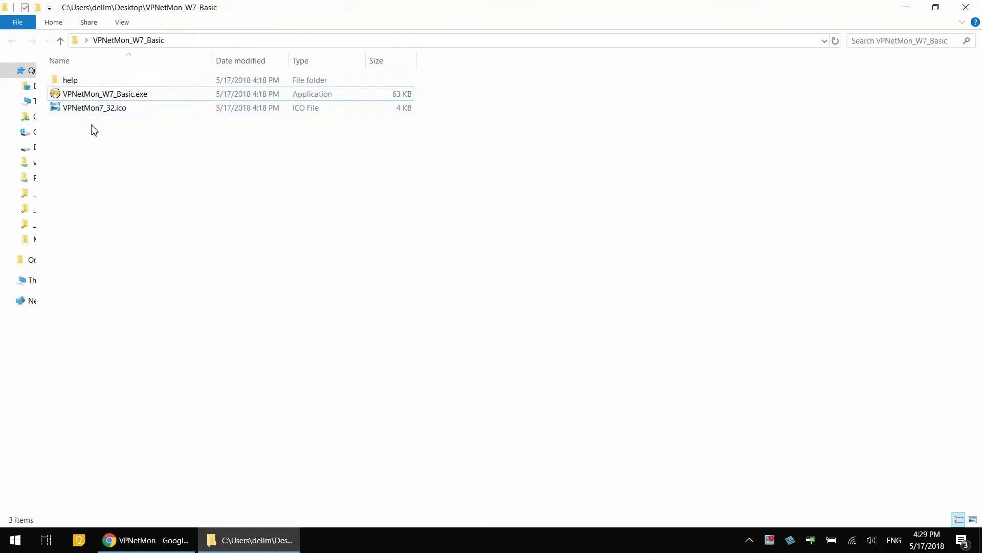
double_click(99, 97)
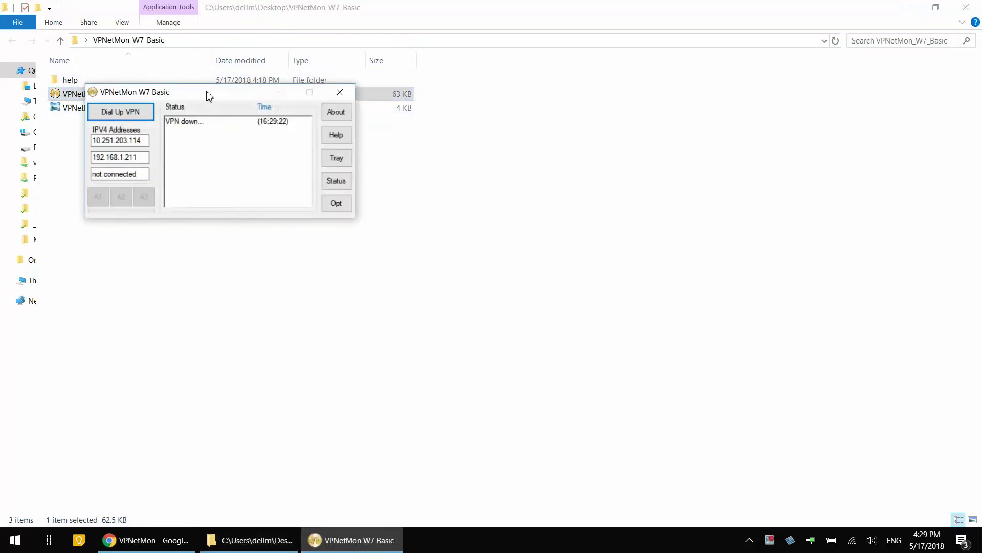
left_click_drag(213, 96, 505, 193)
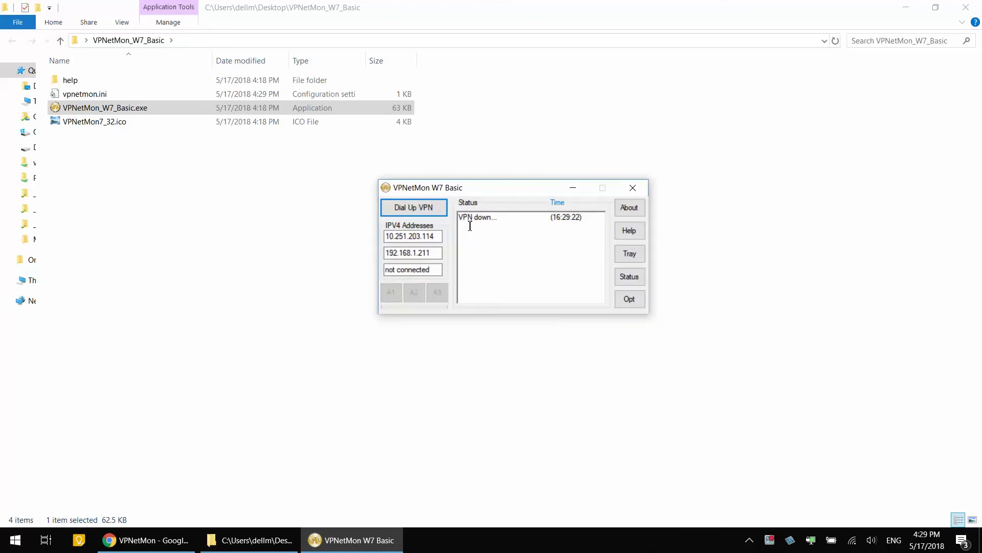
left_click_drag(461, 220, 494, 219)
Check the VPN client's tray menu, then bring up VPNetMon's options panel.
right_click(811, 540)
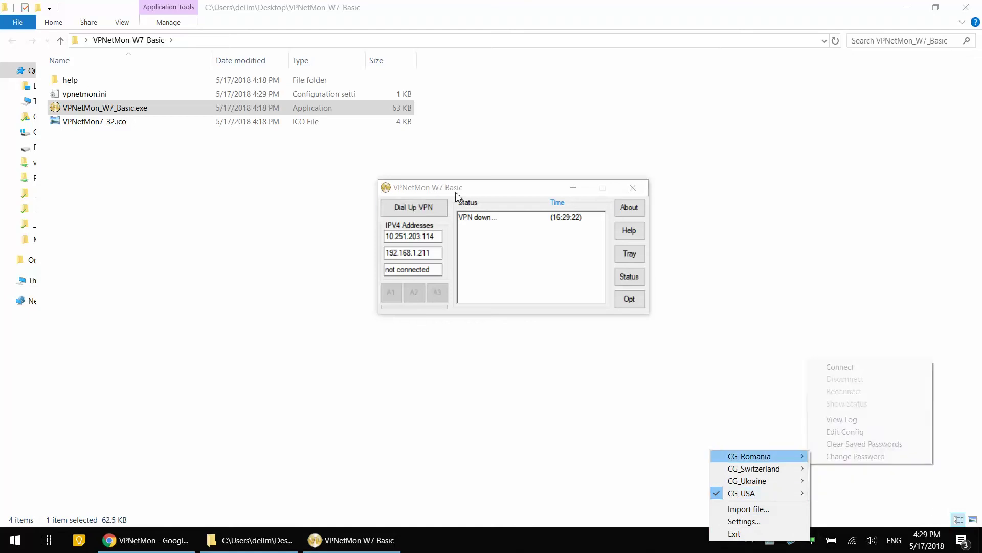
left_click(481, 193)
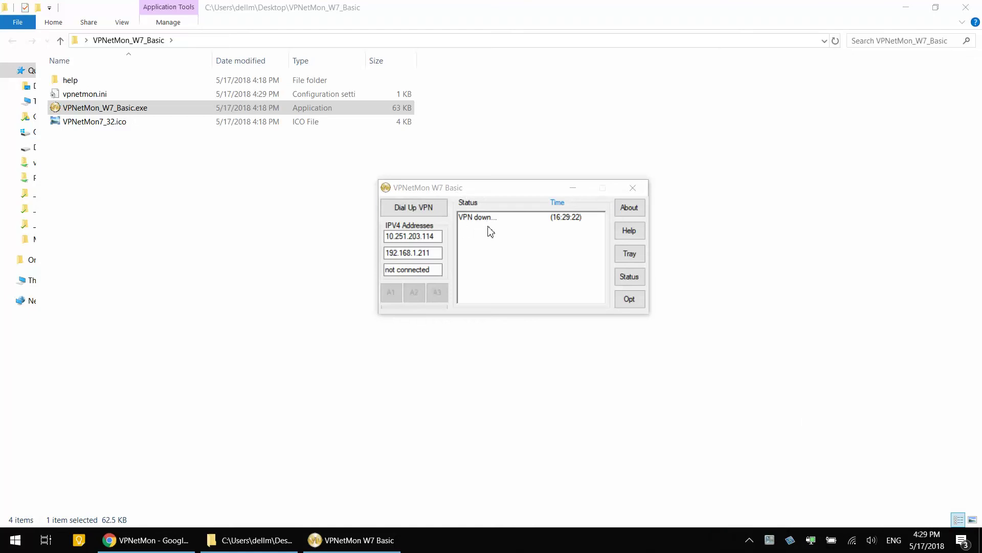
left_click(628, 302)
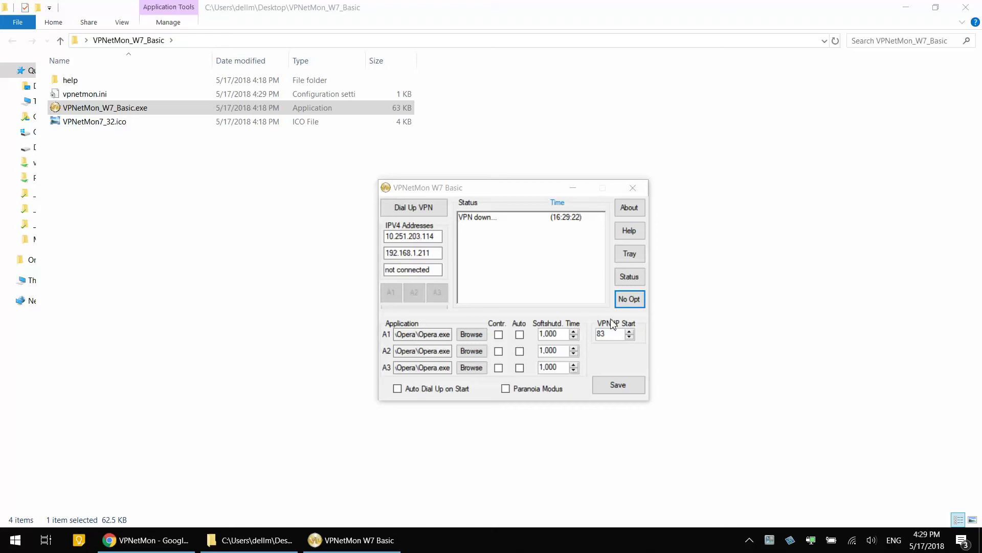
Select the 83 in VPN IP Start and compare it with the current VPN address.
left_click(607, 334)
left_click_drag(606, 335, 603, 337)
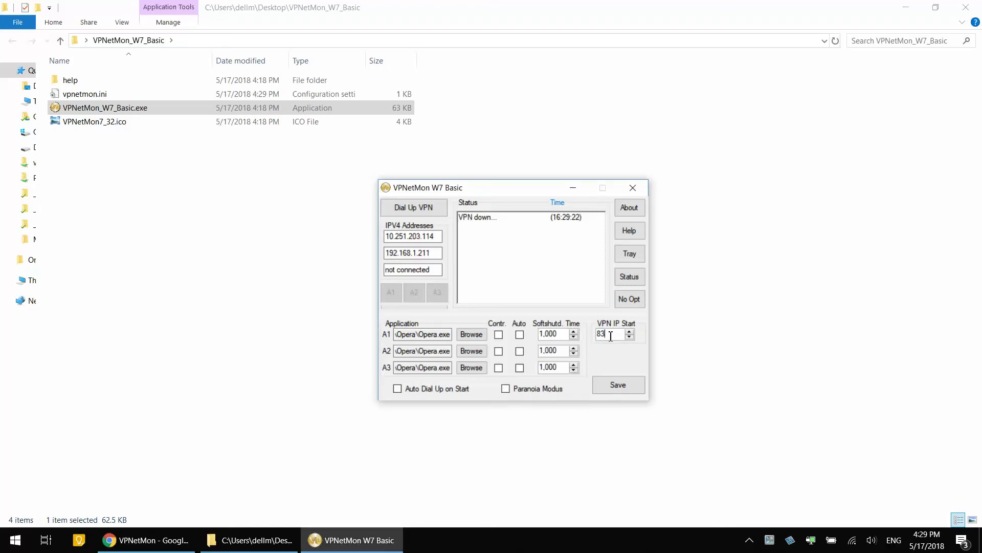
left_click_drag(610, 336, 600, 337)
left_click(612, 332)
left_click_drag(448, 189, 432, 197)
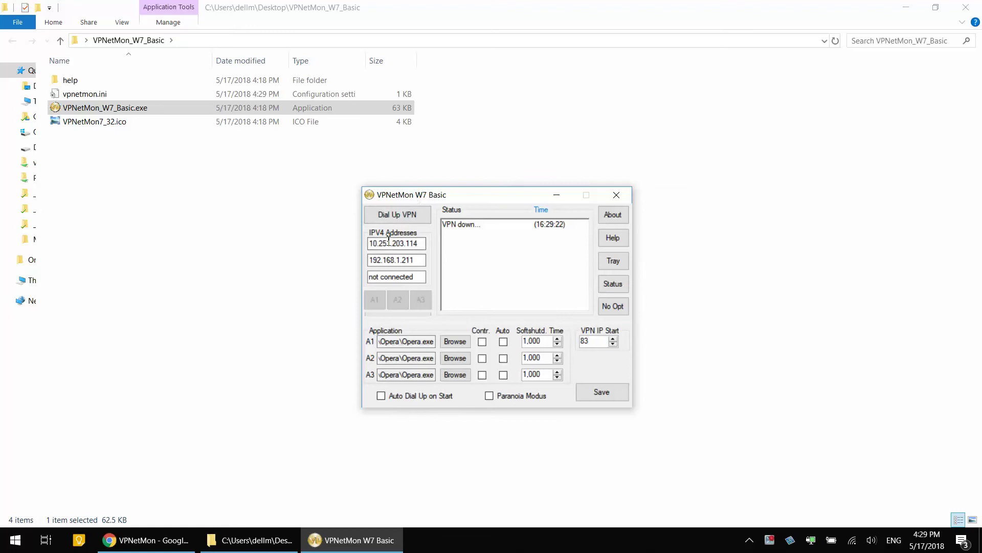
left_click_drag(373, 243, 380, 244)
key("Left")
mouse_move(389, 244)
left_mouse_down()
mouse_move(413, 244)
mouse_move(376, 247)
left_mouse_up()
Replace VPN IP Start with 10 to match the VPN address, and save the options.
double_click(584, 340)
left_click(376, 243)
mouse_move(379, 243)
left_mouse_down()
mouse_move(442, 240)
mouse_move(370, 244)
left_mouse_up()
left_click(592, 341)
left_click_drag(596, 338, 576, 338)
left_click(375, 246)
left_click_drag(593, 341, 574, 341)
left_click(586, 341)
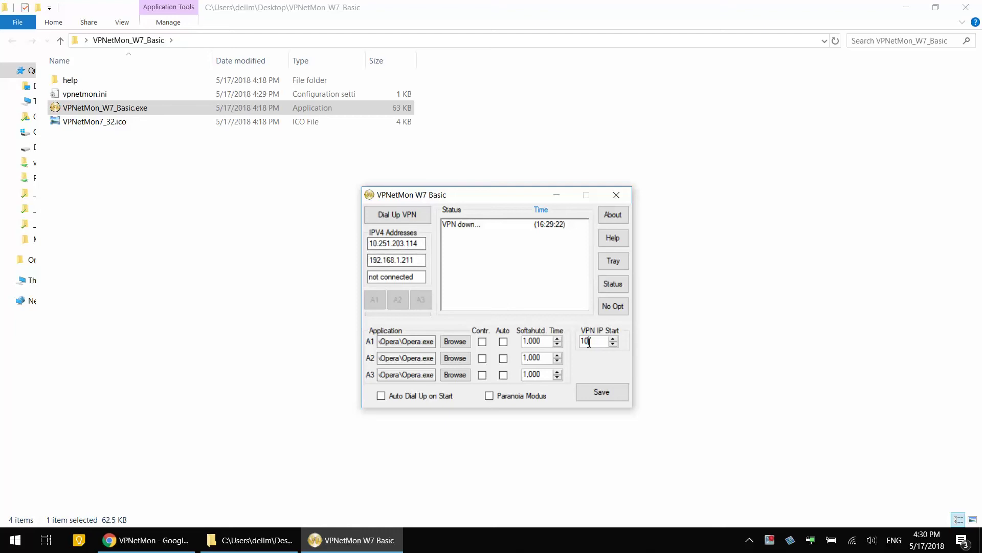
left_click(603, 394)
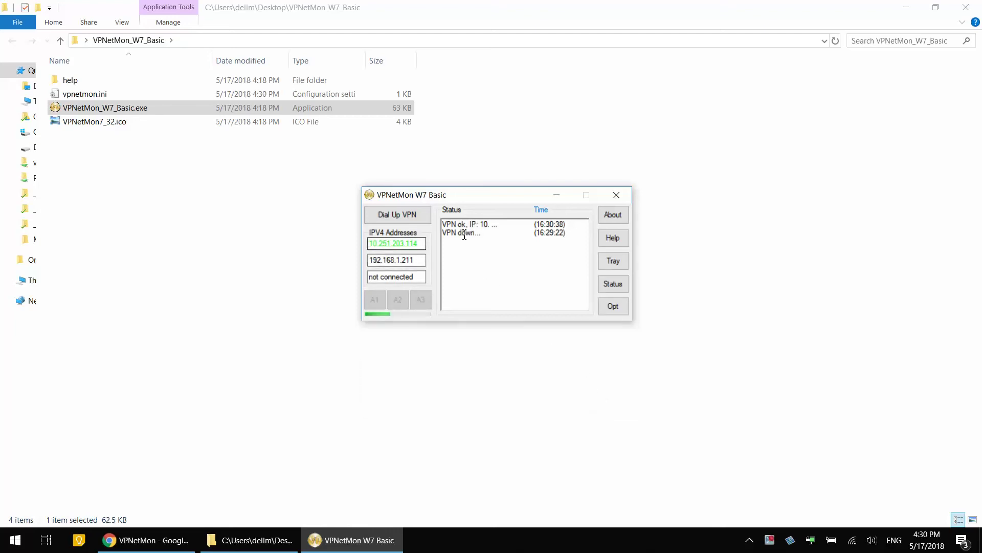
Disconnect CG_USA from the OpenVPN tray and watch VPNetMon log VPN down, then VPN ok at 10.253.201.86.
left_click_drag(443, 224, 484, 226)
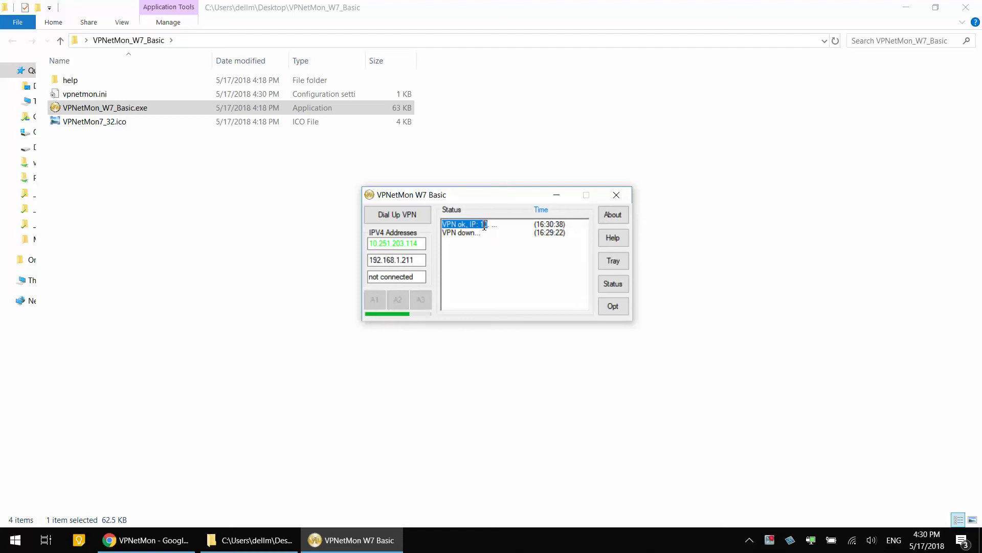
left_click(485, 229)
right_click(812, 539)
mouse_move(790, 489)
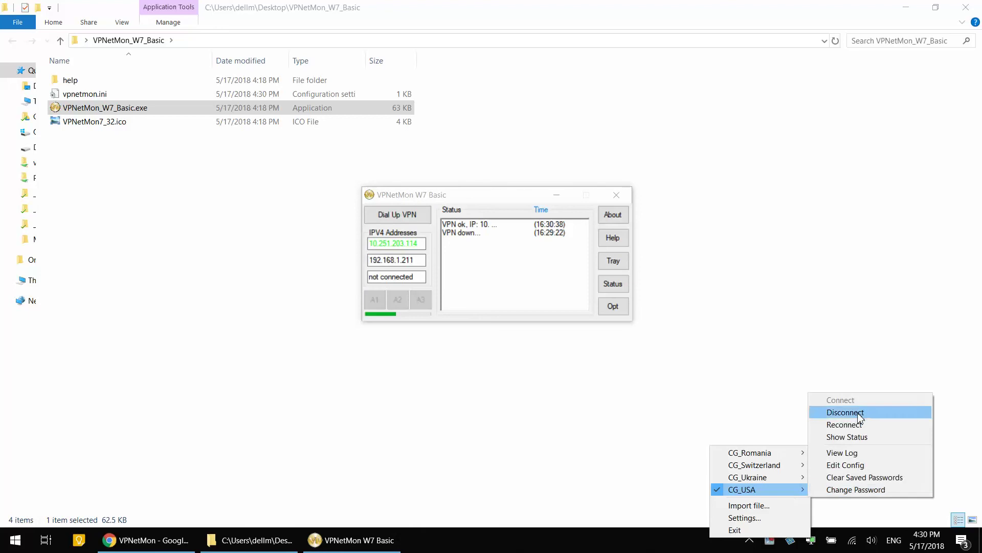
left_click(844, 412)
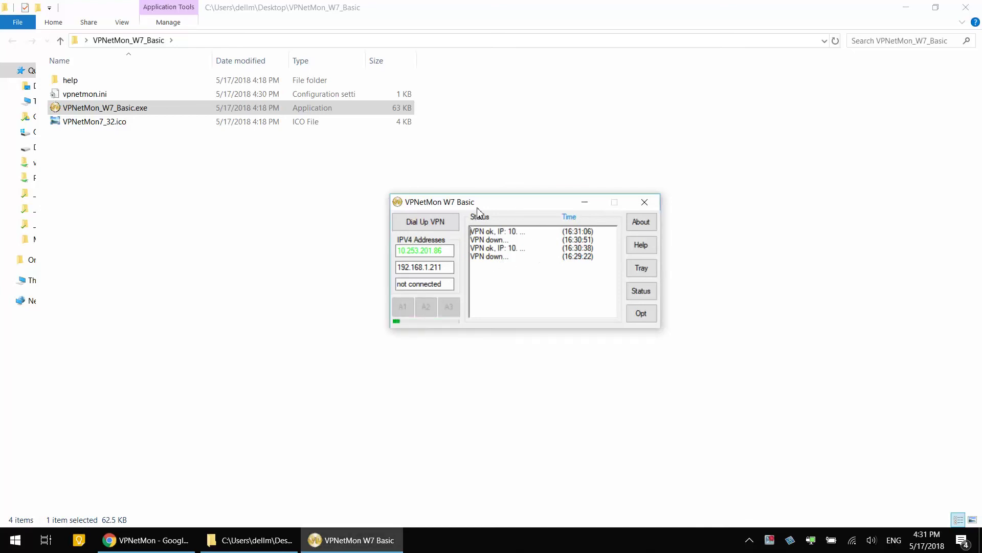
left_click_drag(511, 208, 511, 147)
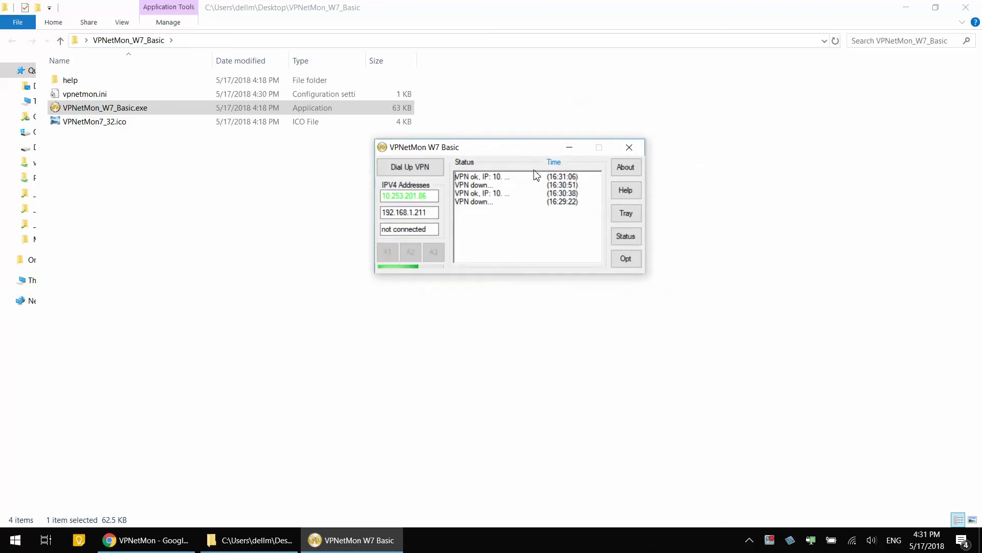
Replace Opera.exe in slot A1 with chrome.exe from Chrome's Application folder.
left_click(625, 265)
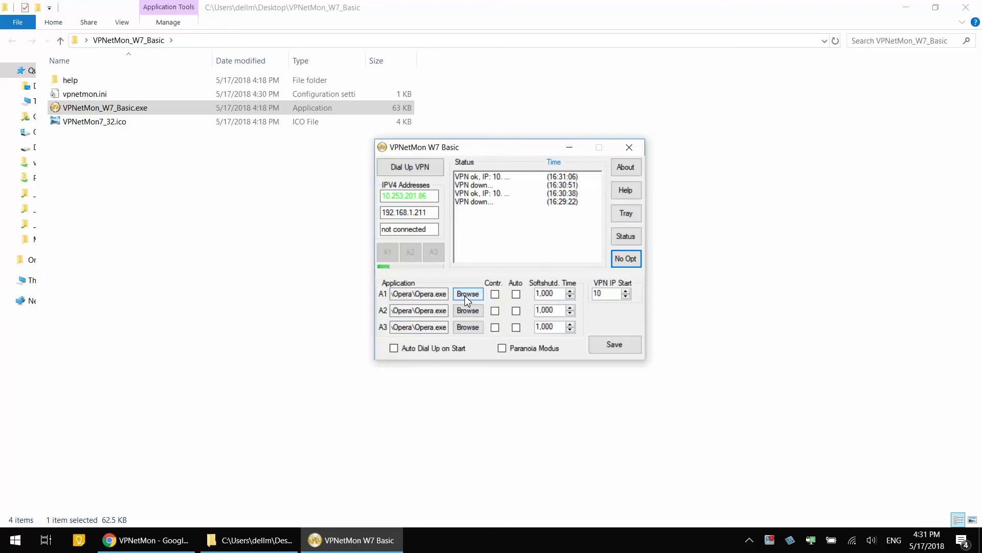
left_click(465, 296)
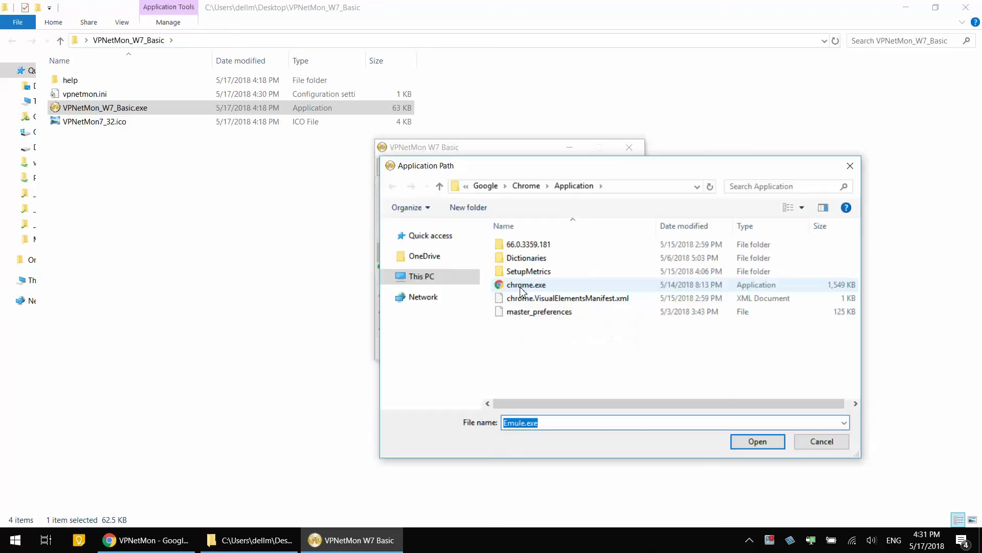
left_click(521, 288)
left_click(758, 441)
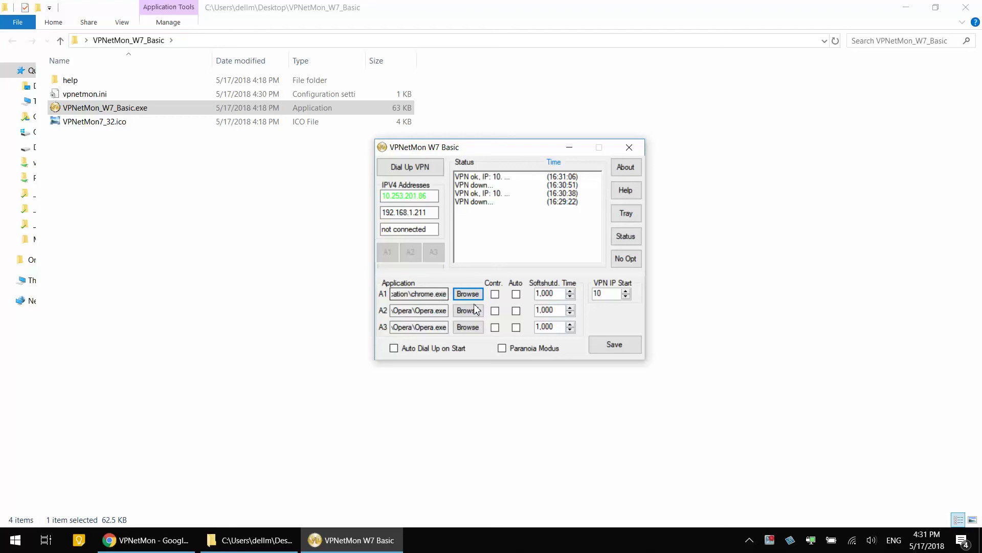
Enable Paranoia Modus, tick Contr. for A1 (Chrome), save, then close VPNetMon.
left_click(502, 349)
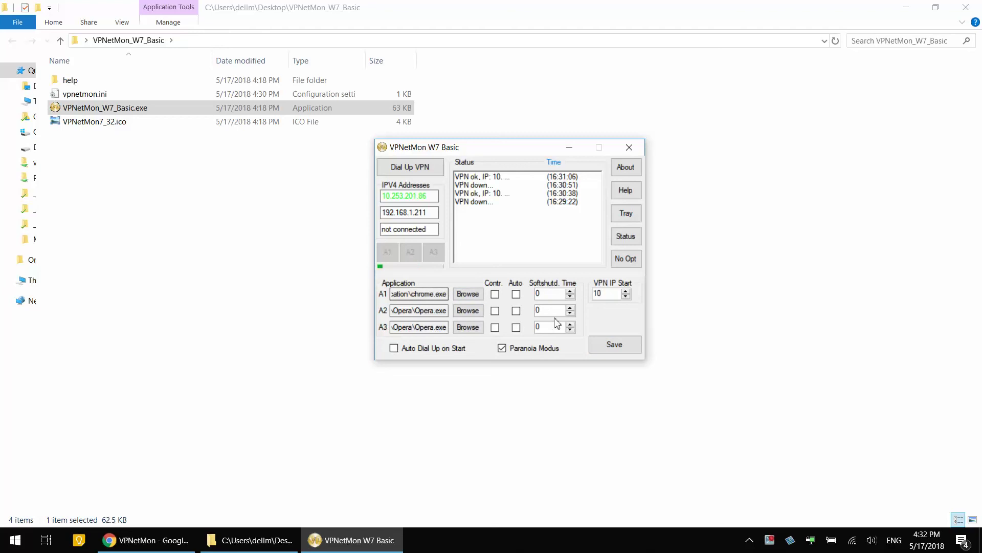
left_click(494, 294)
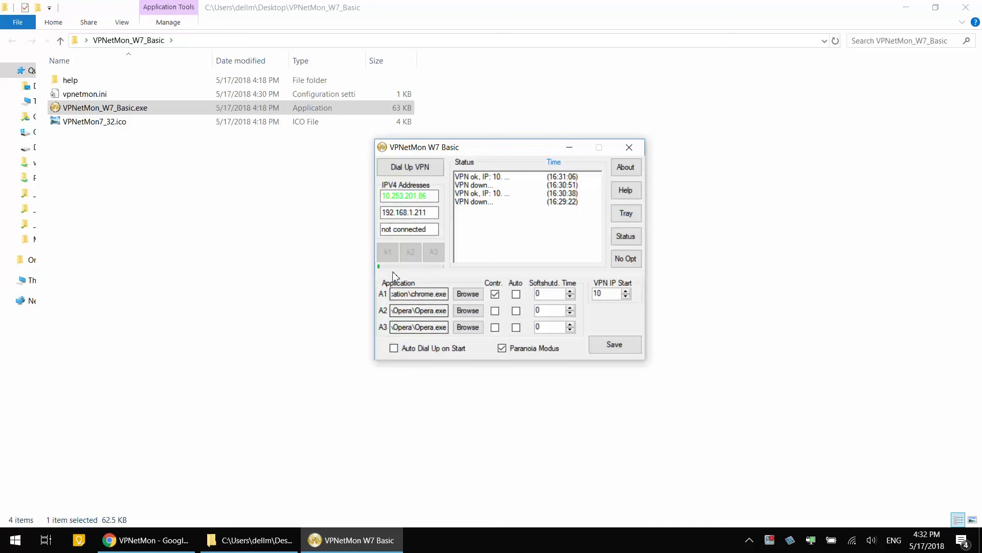
left_click(624, 349)
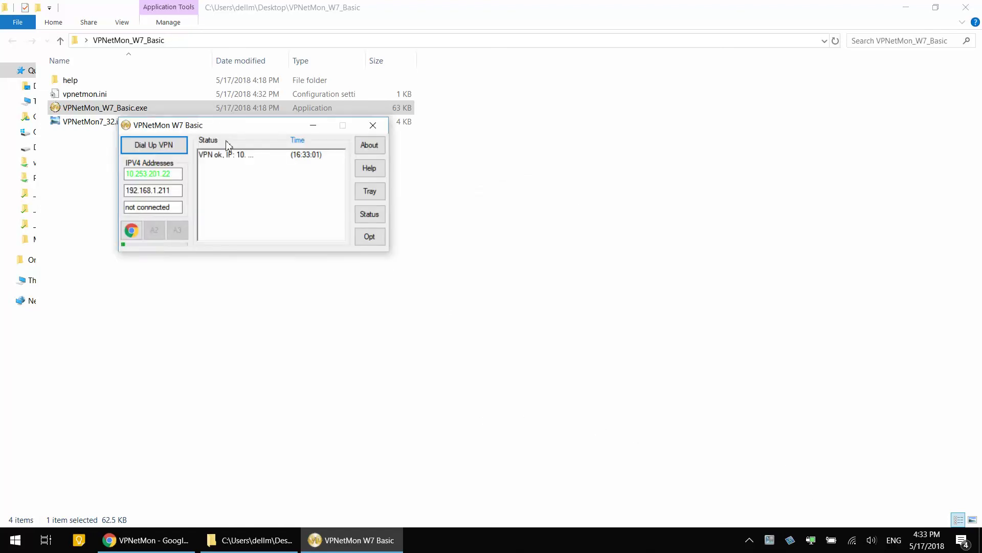
left_click_drag(228, 145, 450, 197)
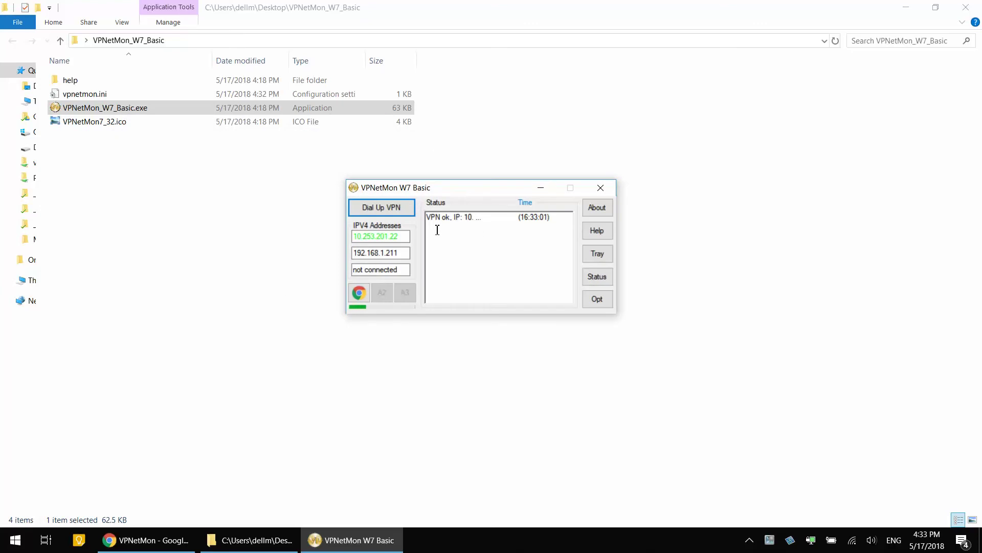
left_click(605, 192)
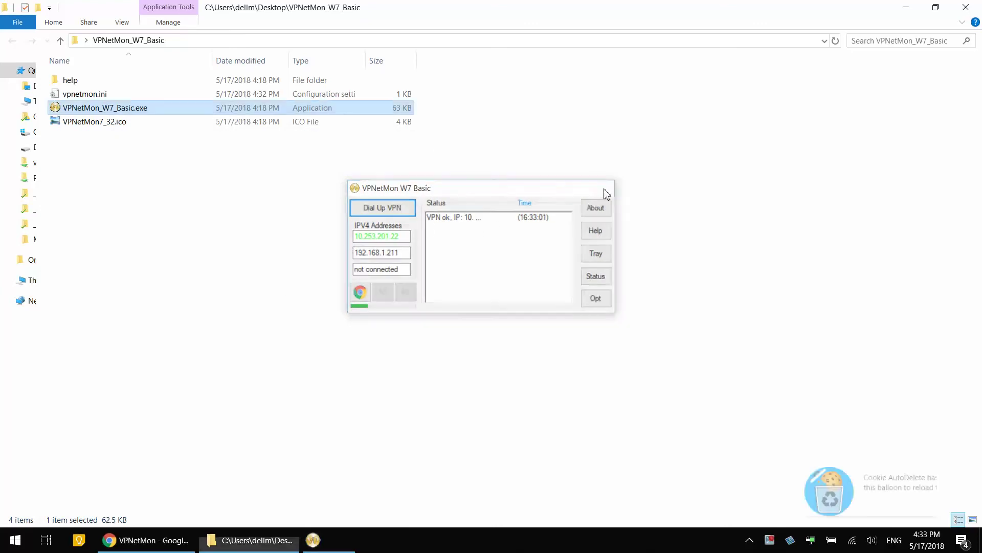
Dismiss the Cookie AutoDelete crash notice, relaunch VPNetMon, and arrange it beside Chrome.
left_click(964, 475)
double_click(93, 109)
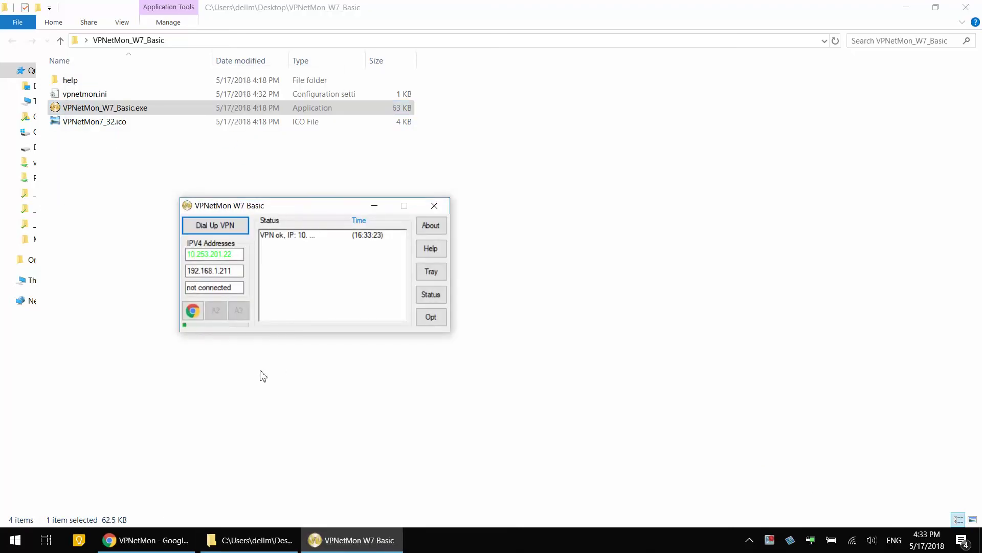
left_click_drag(348, 111, 486, 53)
left_click(144, 212)
left_click_drag(143, 212, 82, 200)
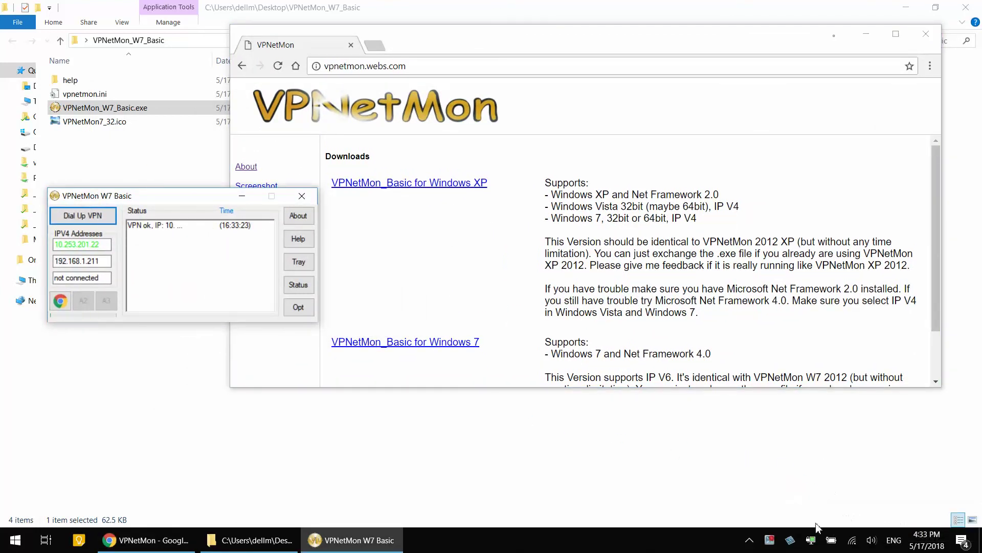
Disconnect CG_USA so VPNetMon force-closes Chrome, then quit on its access-denied error.
right_click(811, 540)
mouse_move(793, 493)
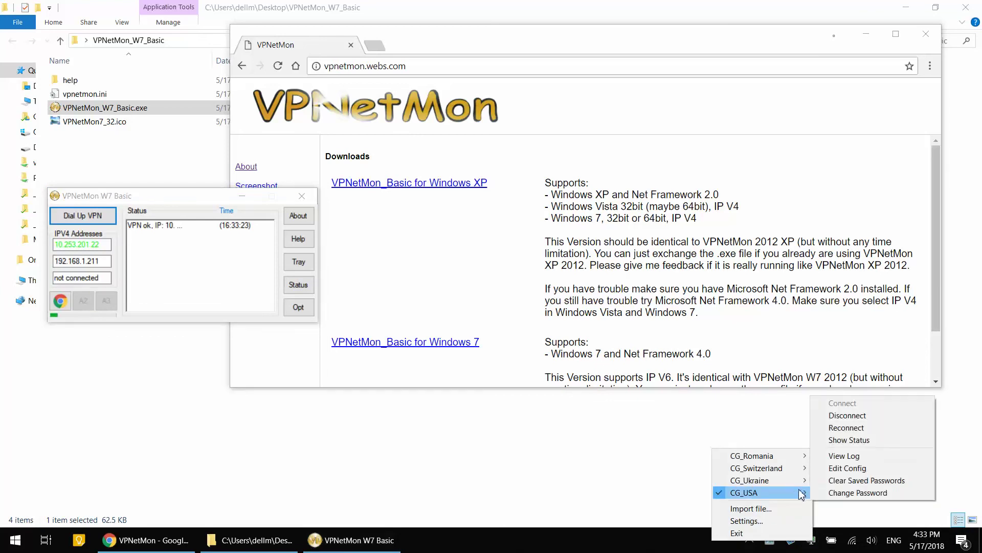
left_click(862, 418)
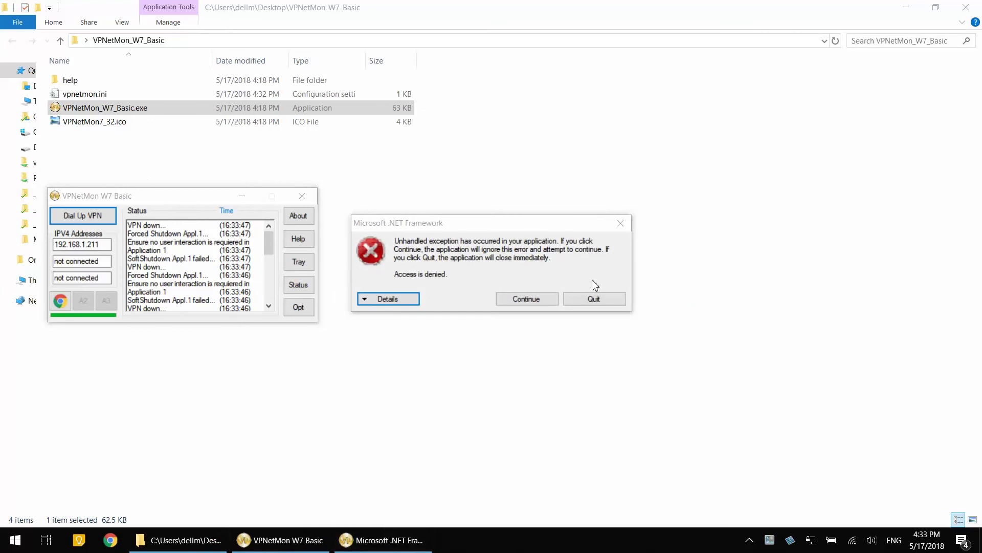
left_click(604, 303)
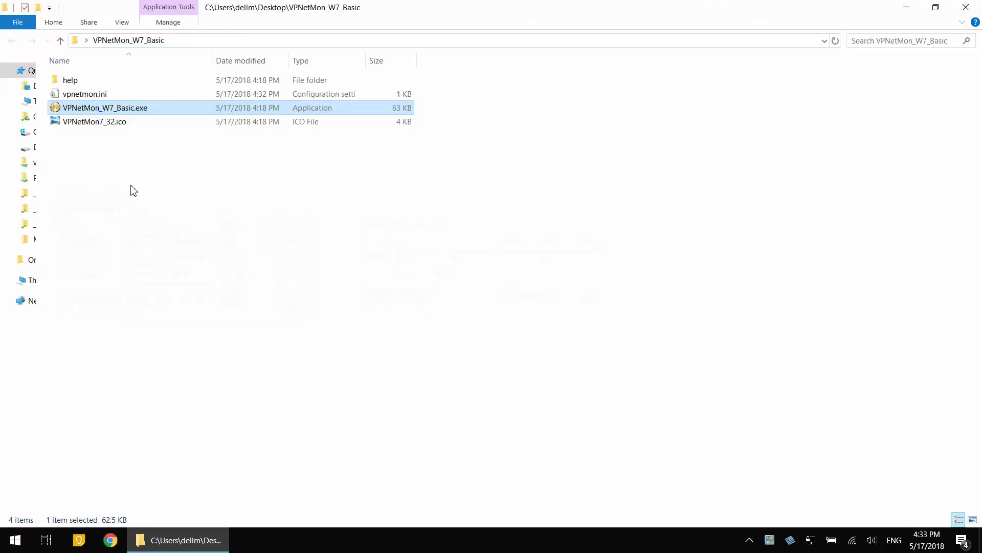